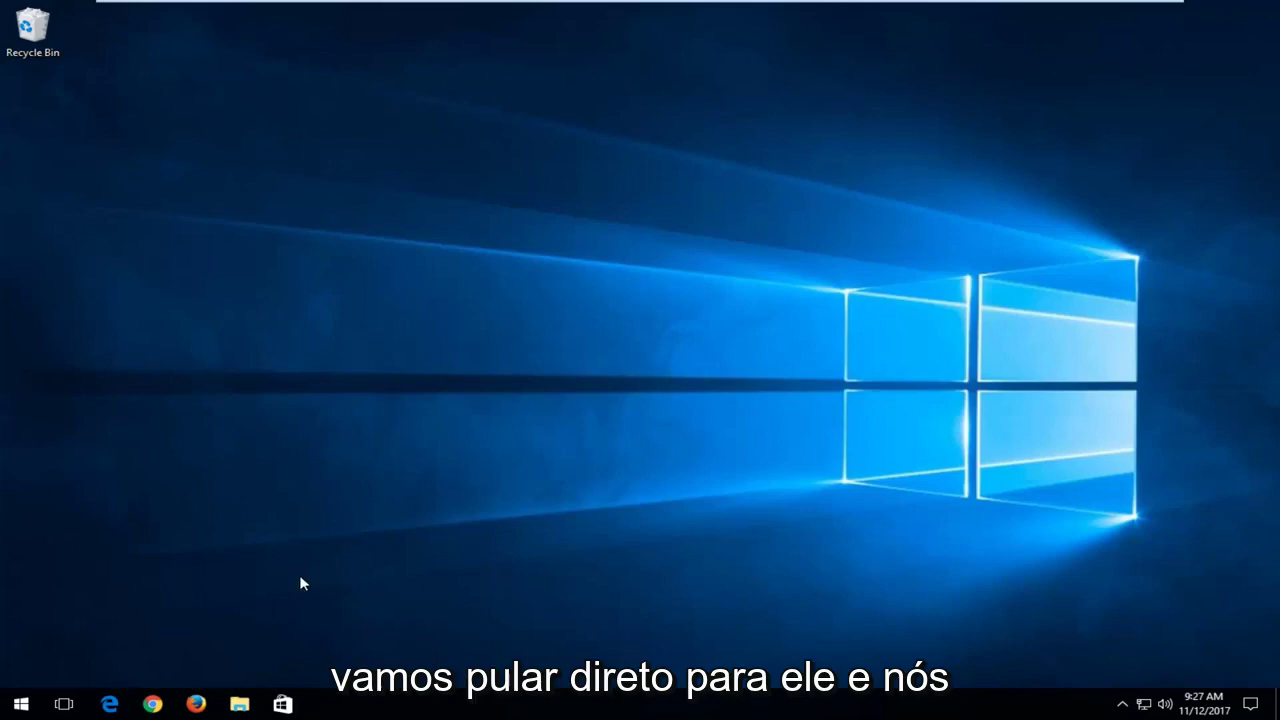
Launch Chrome maximized and load the Google home page.
click(152, 704)
click(1140, 66)
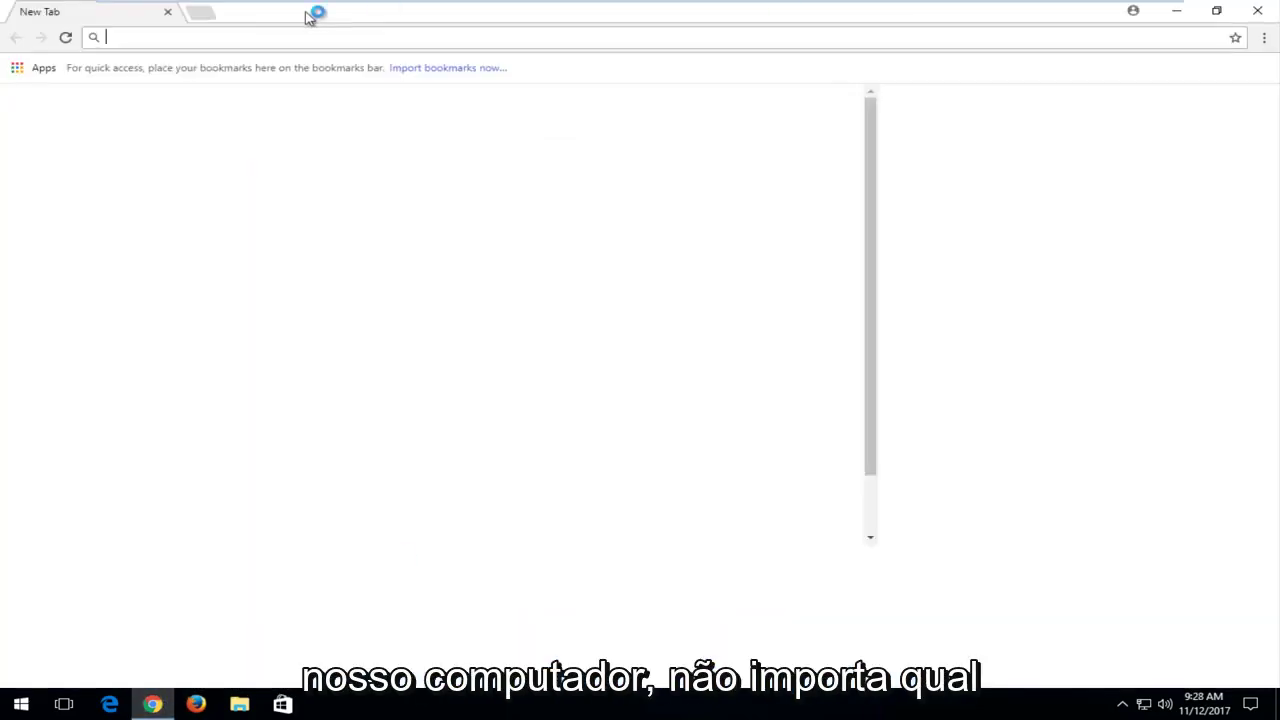
text(google.com)
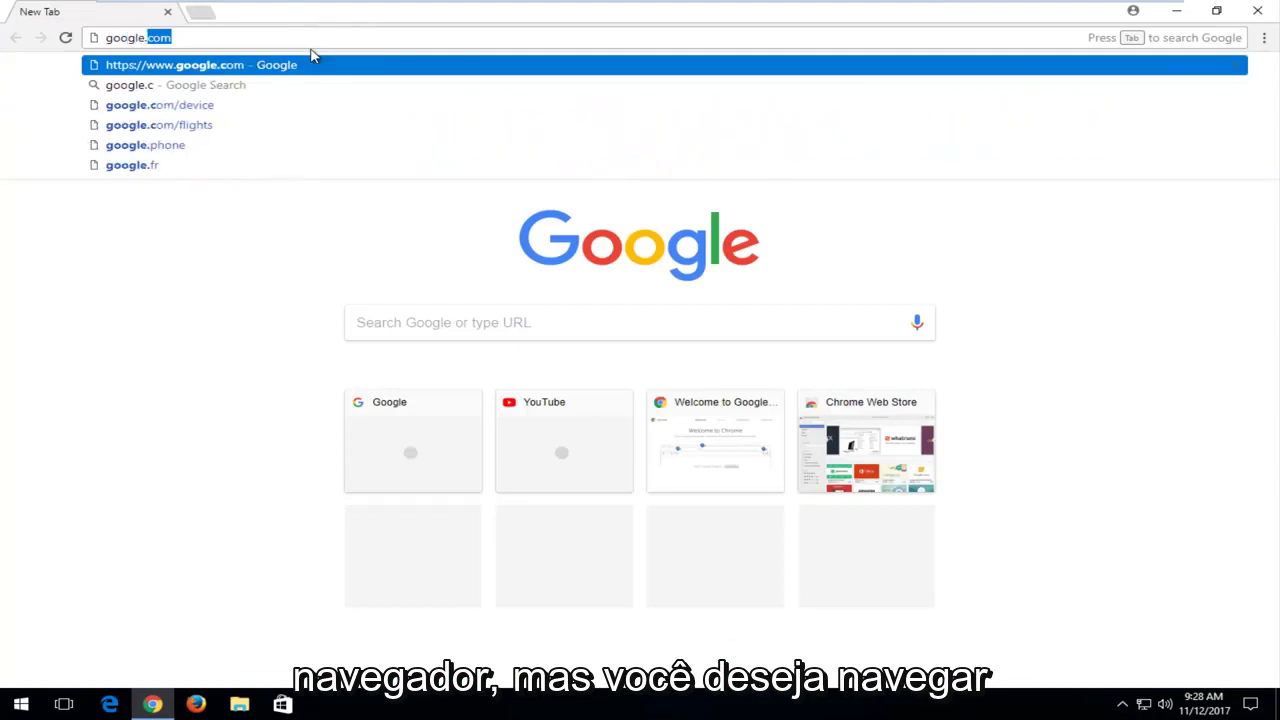
key(Return)
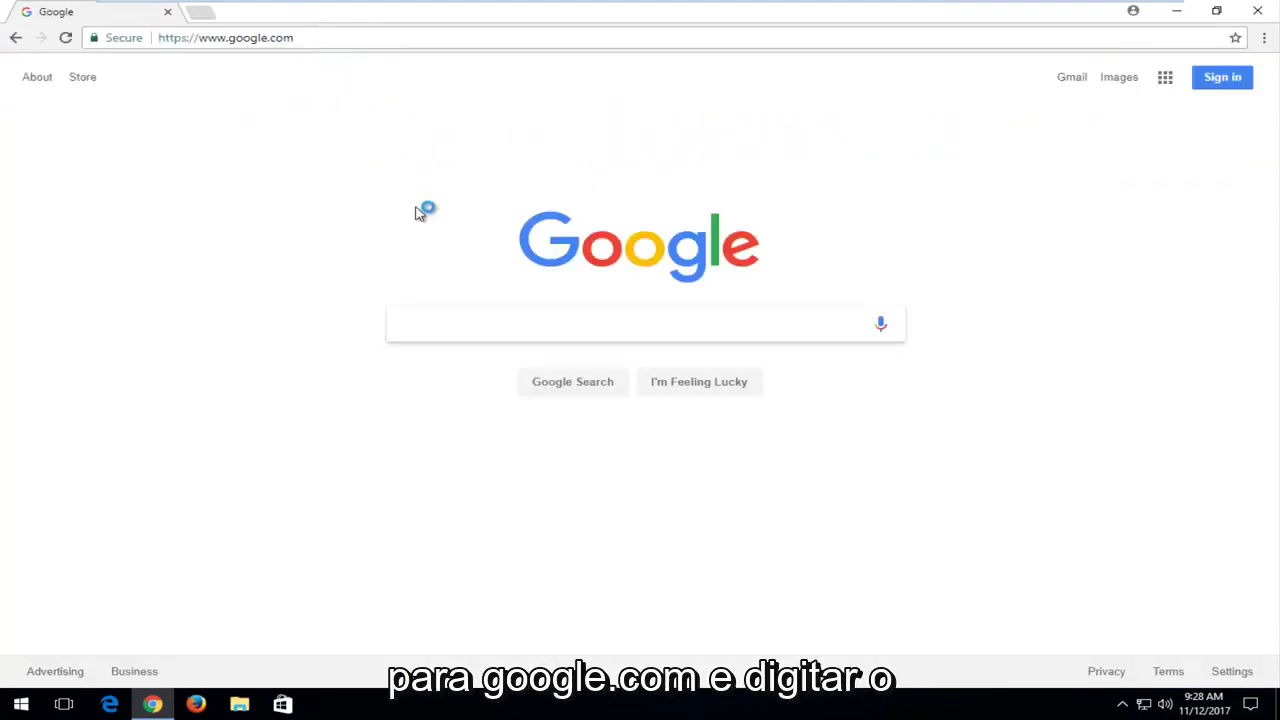
Search Google for 'brother printer driver download' and open the Brother Solutions Center result.
text(brother prin)
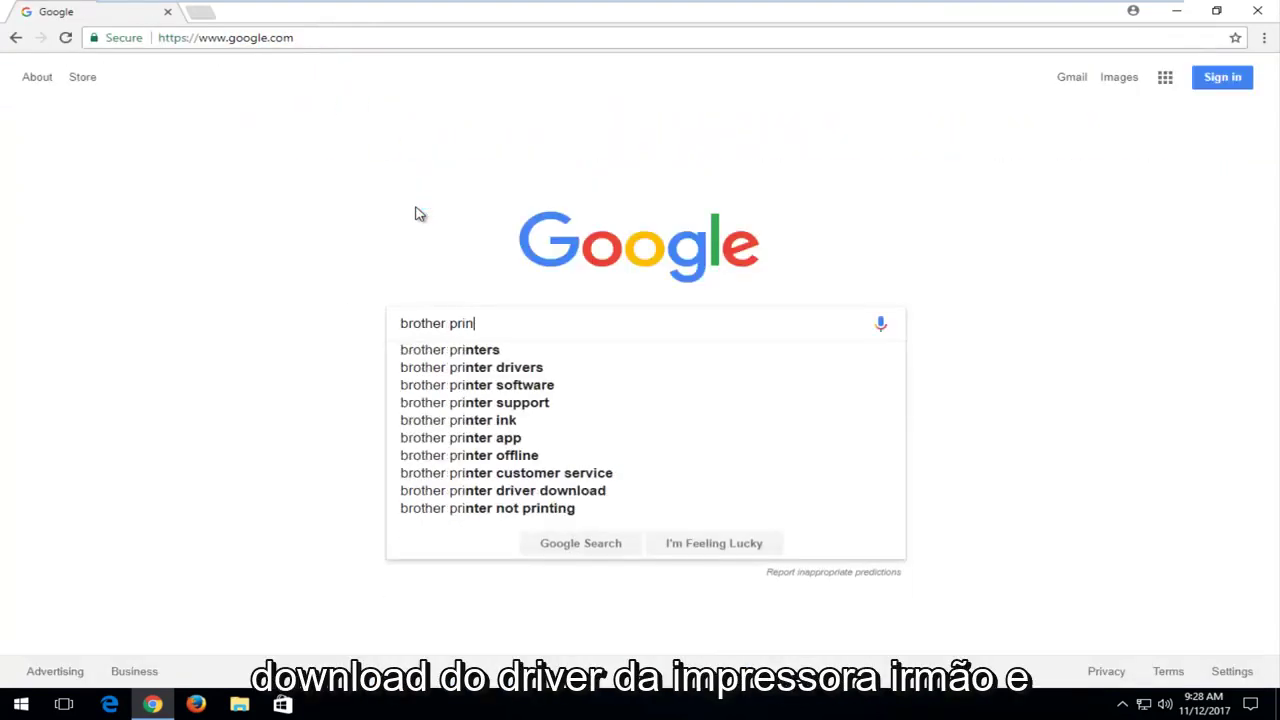
text(ter driver downl)
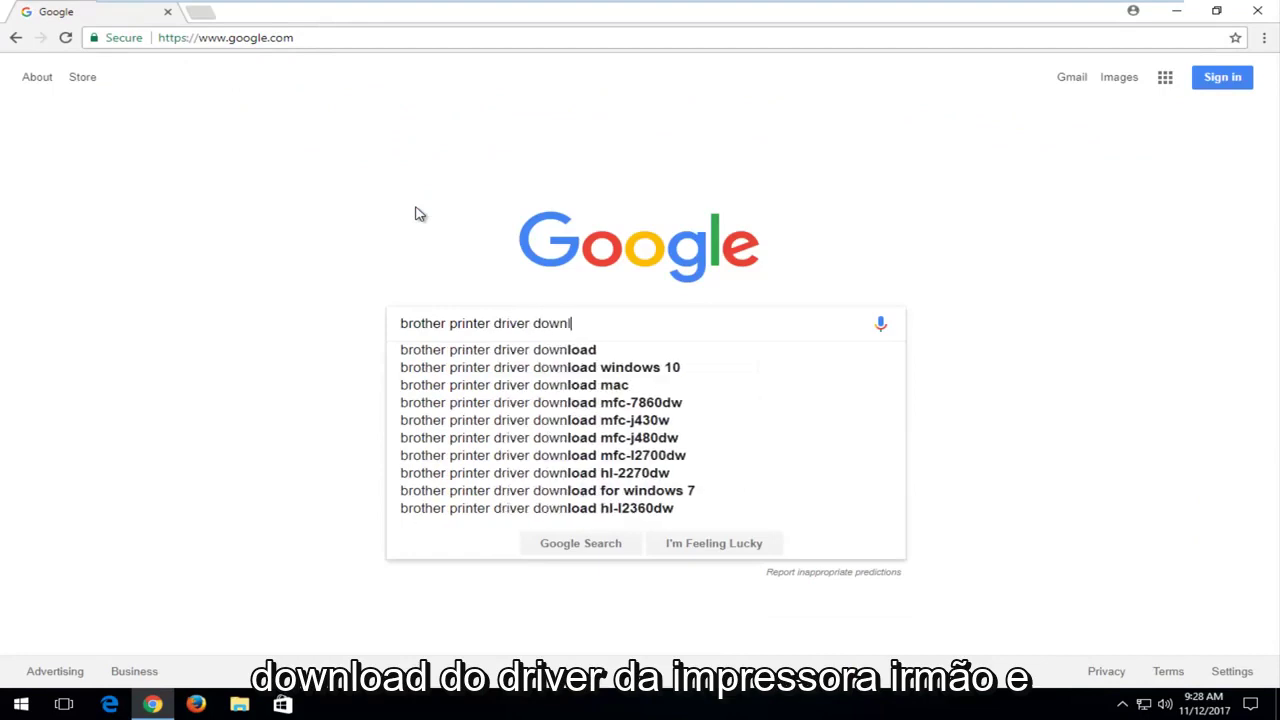
text(oad)
key(Return)
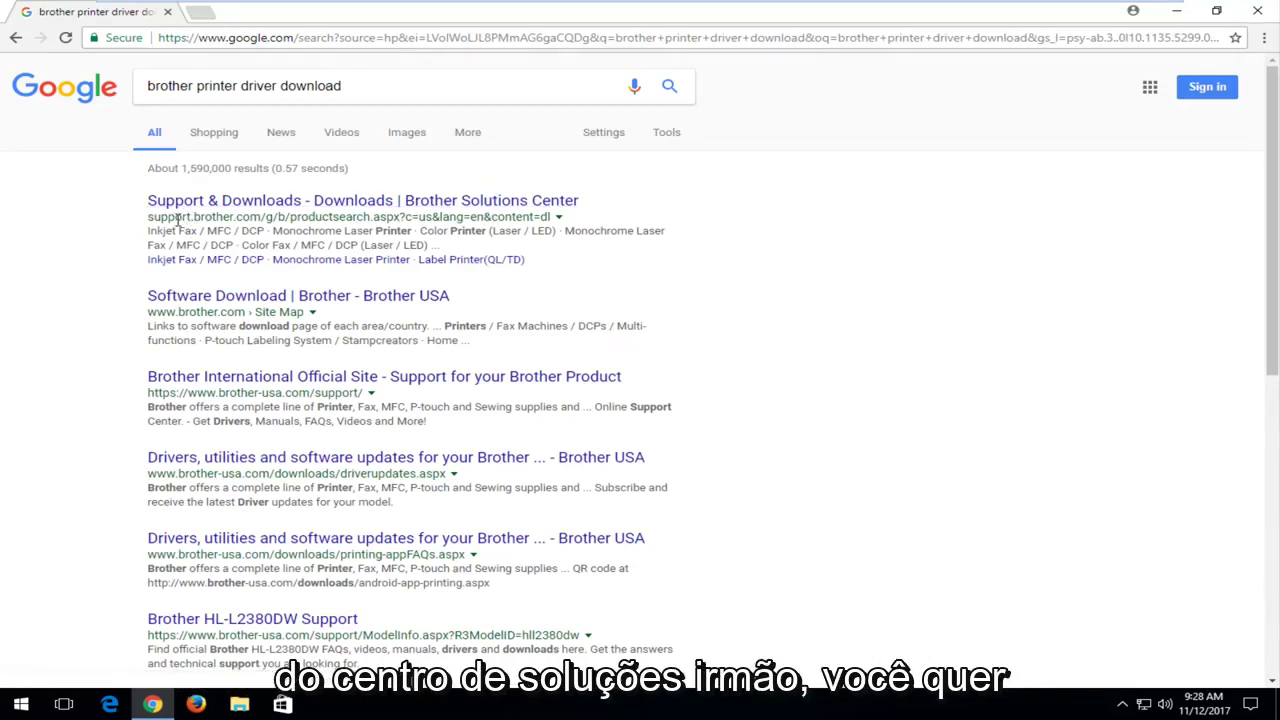
drag(155, 217, 290, 217)
click(178, 213)
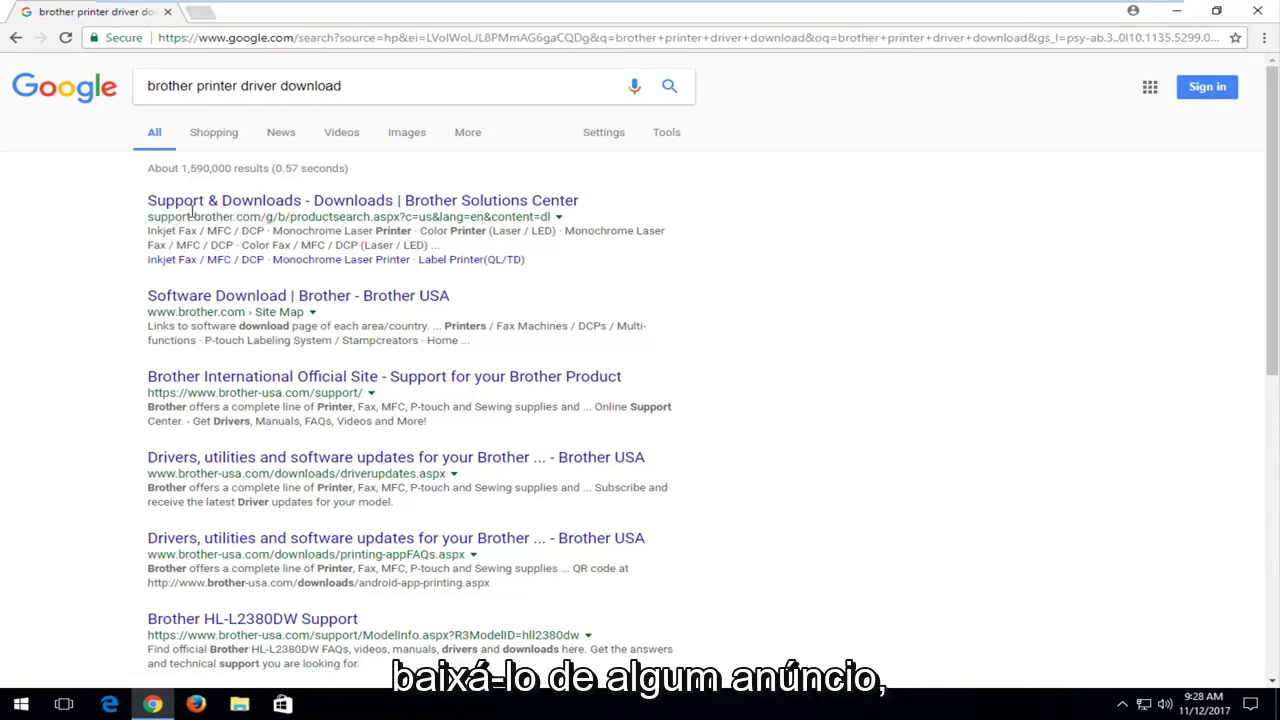
click(228, 200)
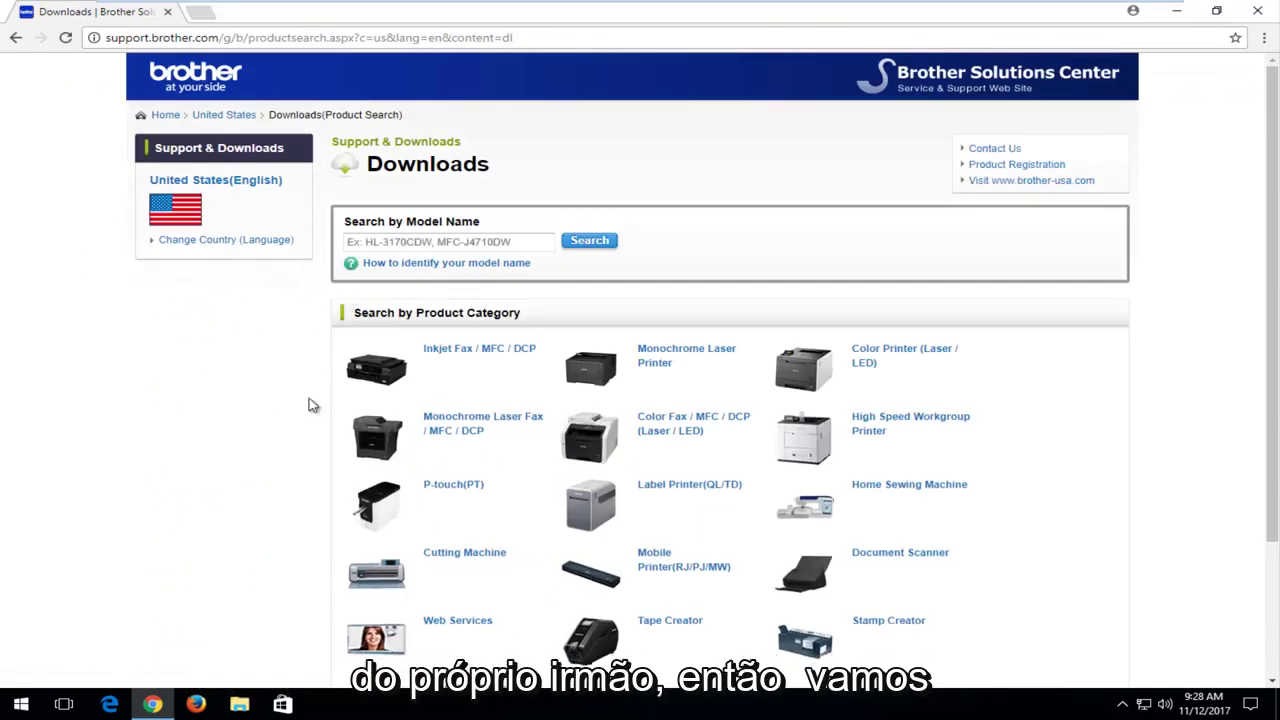
Search Brother's downloads by model name 'HL-L2300D'.
click(393, 243)
text(HL-)
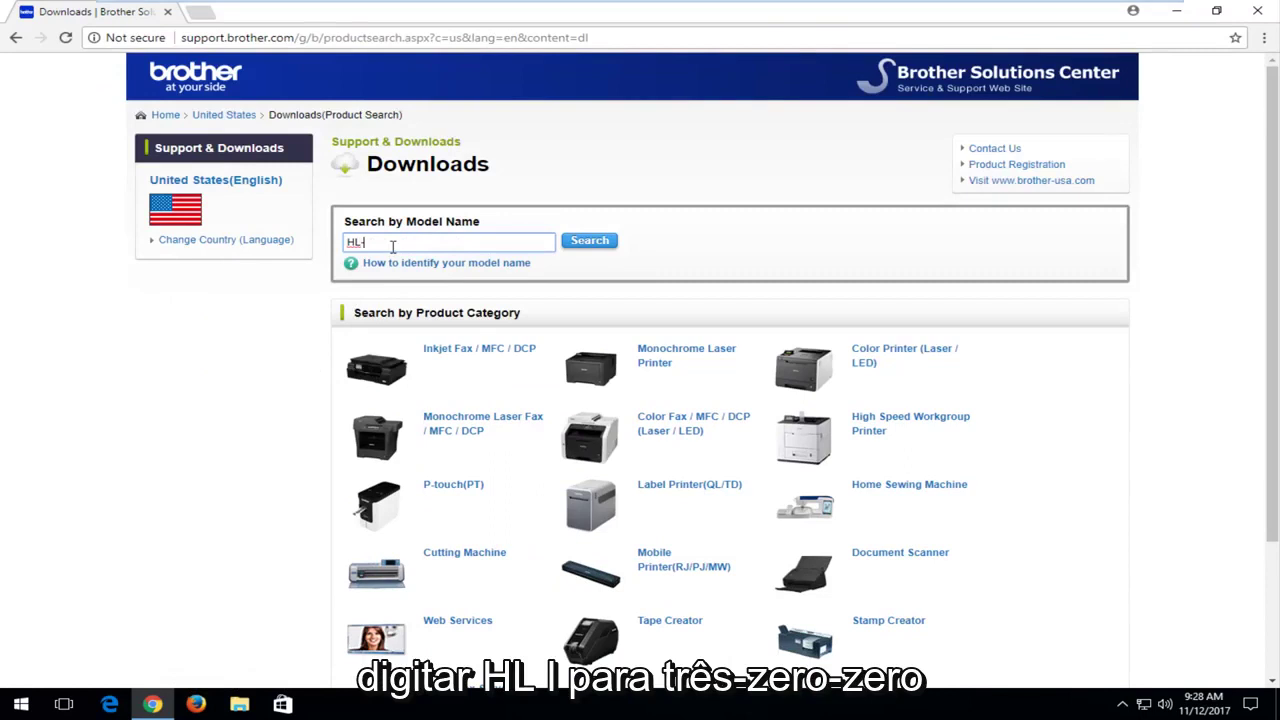
text(L2300D)
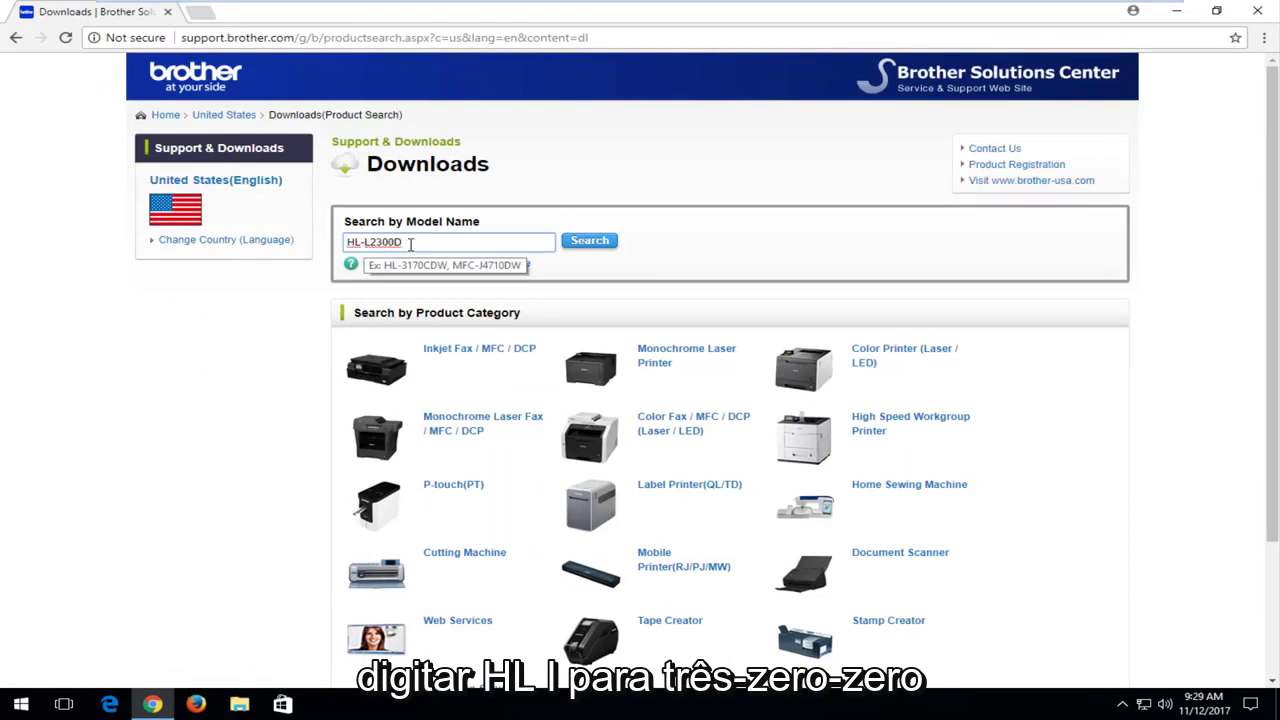
click(594, 242)
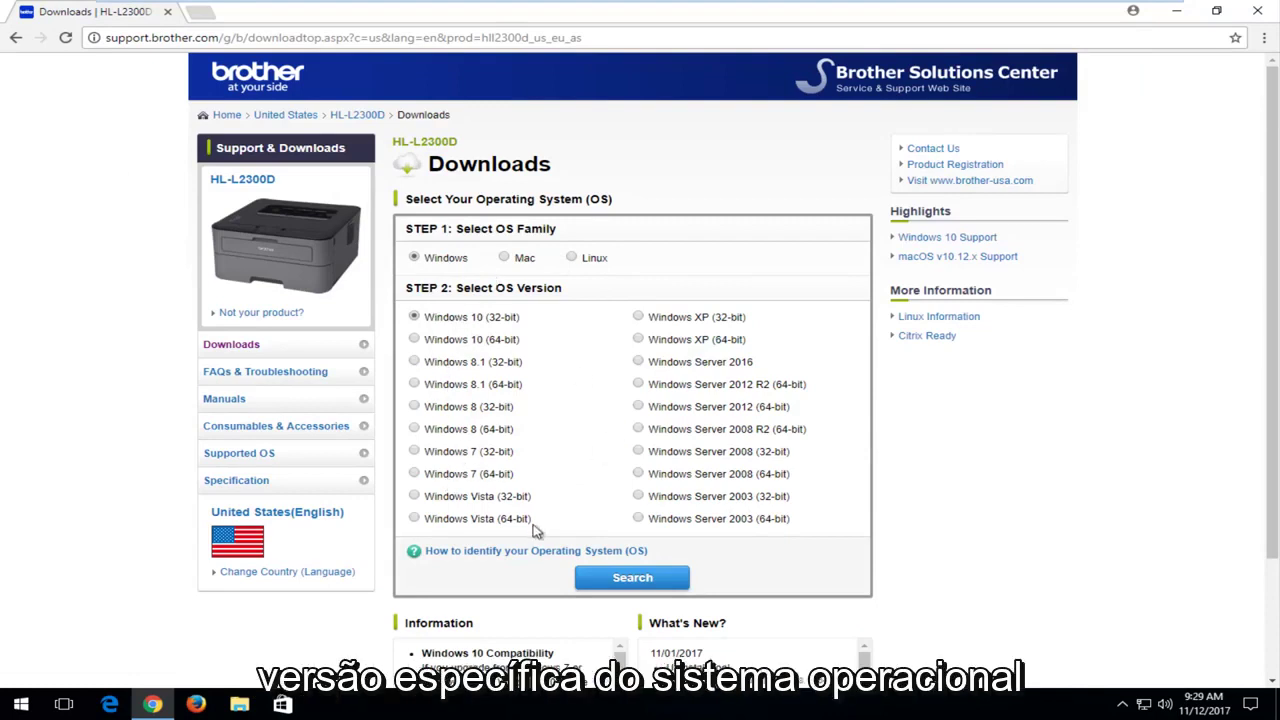
List HL-L2300D downloads for Windows 10 (32-bit), showing the Full Driver & Software Package.
scroll(610, 560, down, 3)
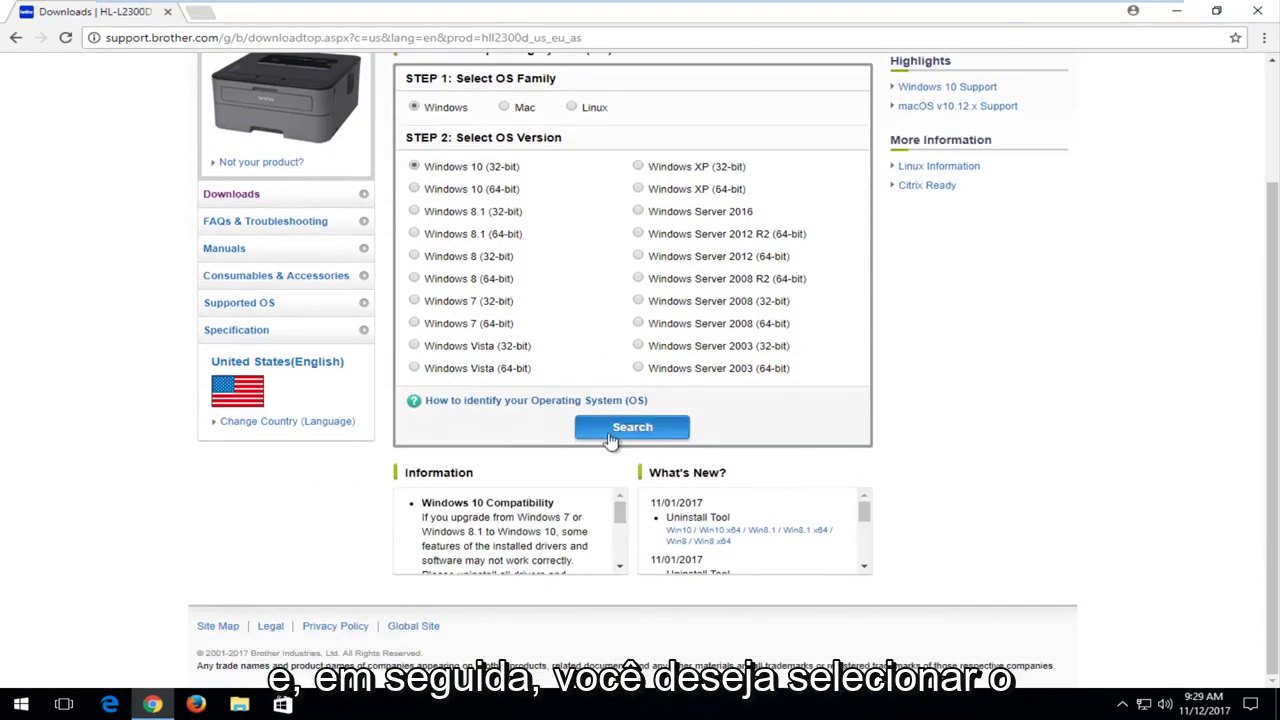
click(610, 440)
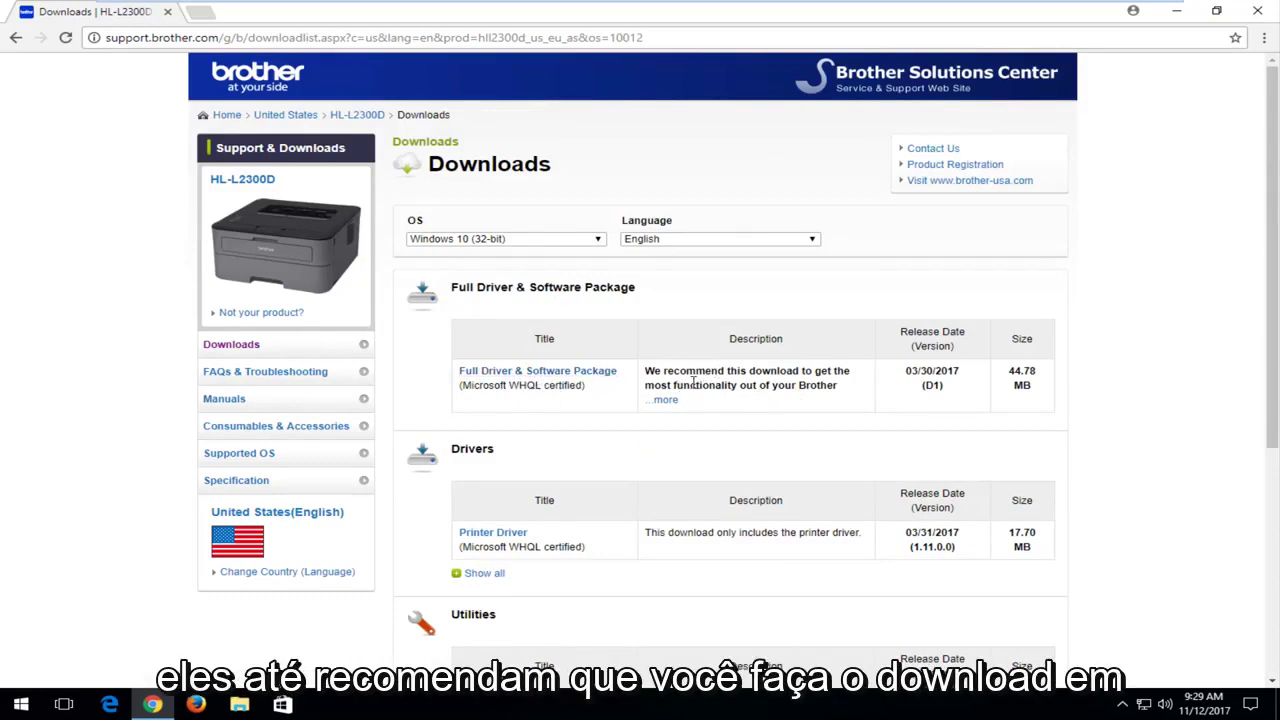
scroll(520, 410, down, 3)
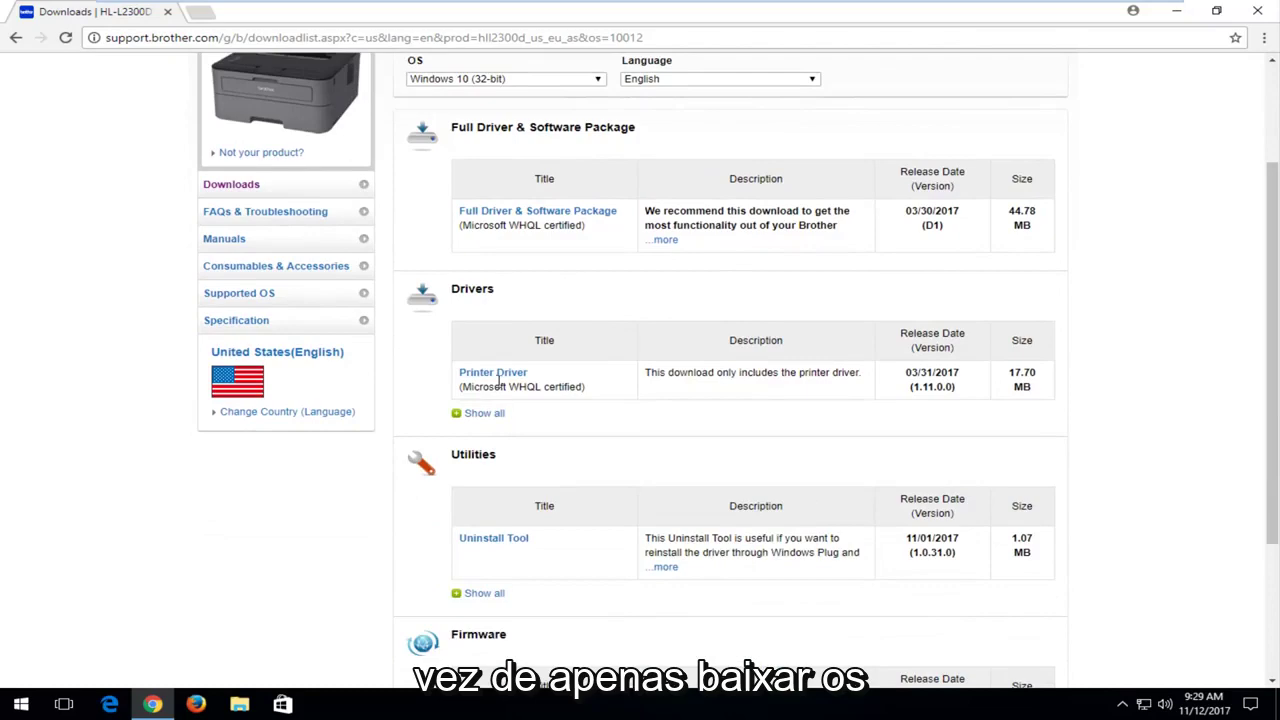
scroll(520, 390, up, 2)
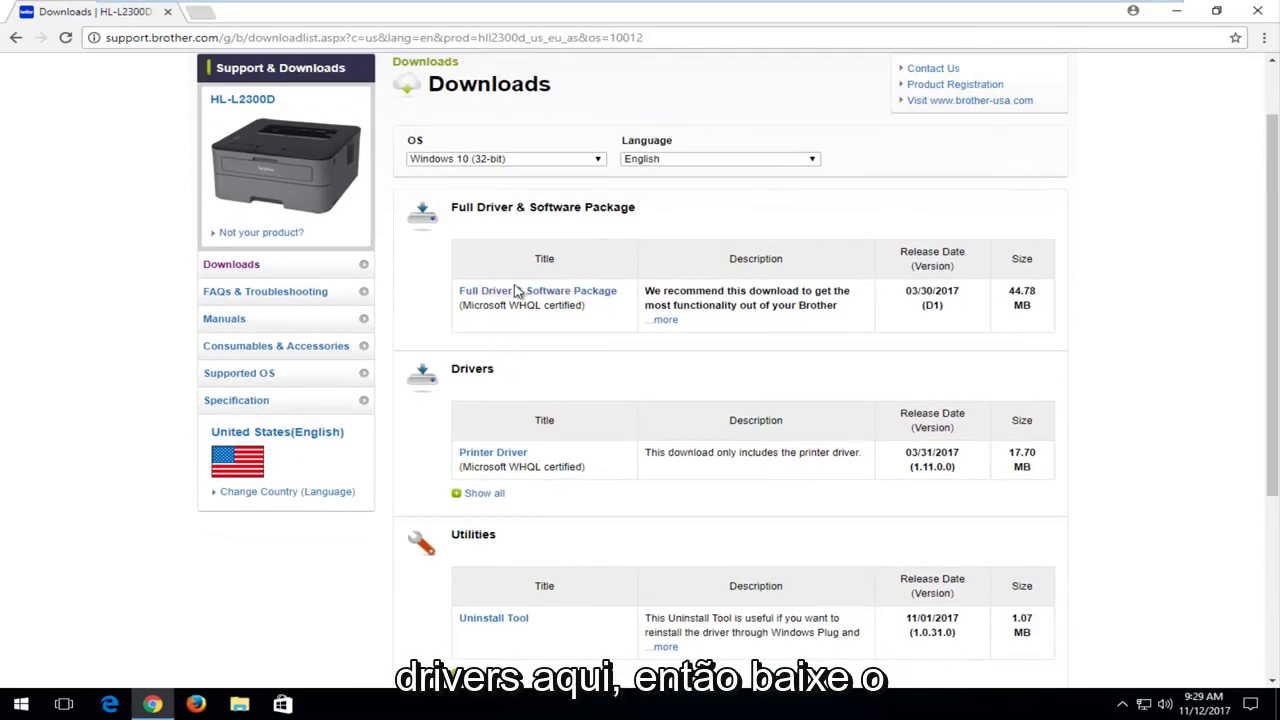
Agree to the EULA and download the 44.8 MB Full Driver & Software Package EXE.
click(545, 293)
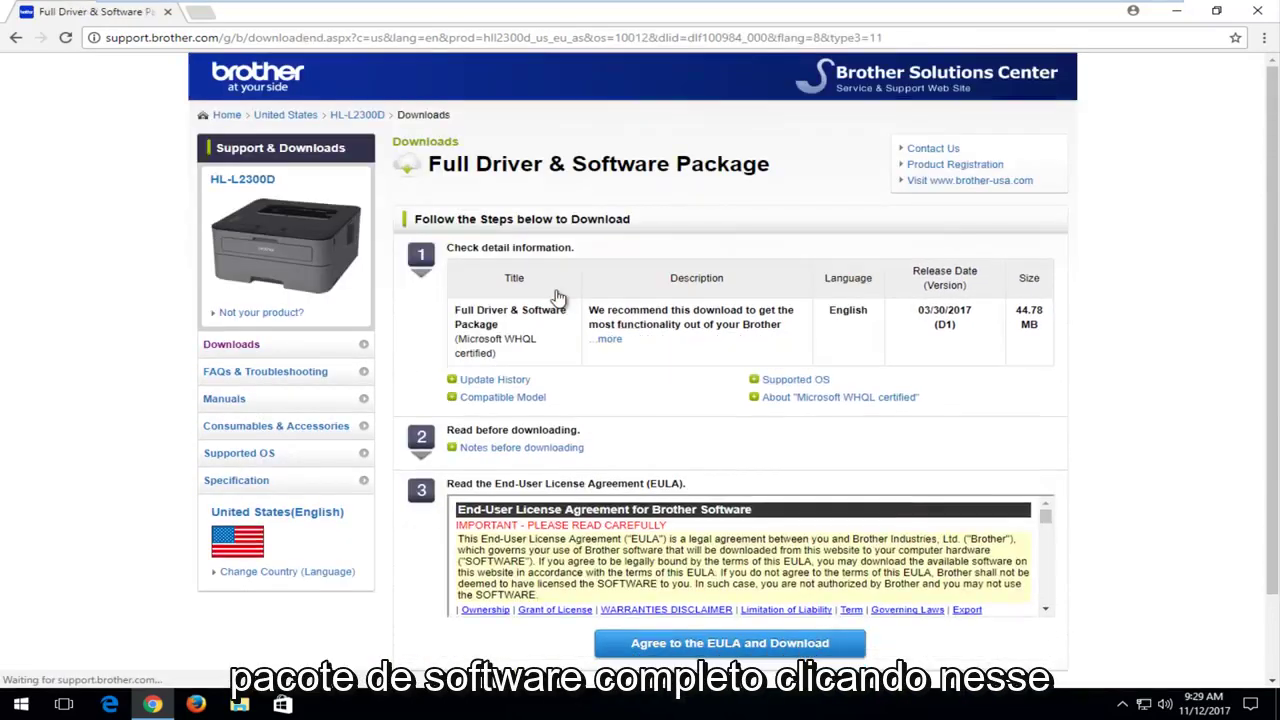
scroll(628, 340, down, 2)
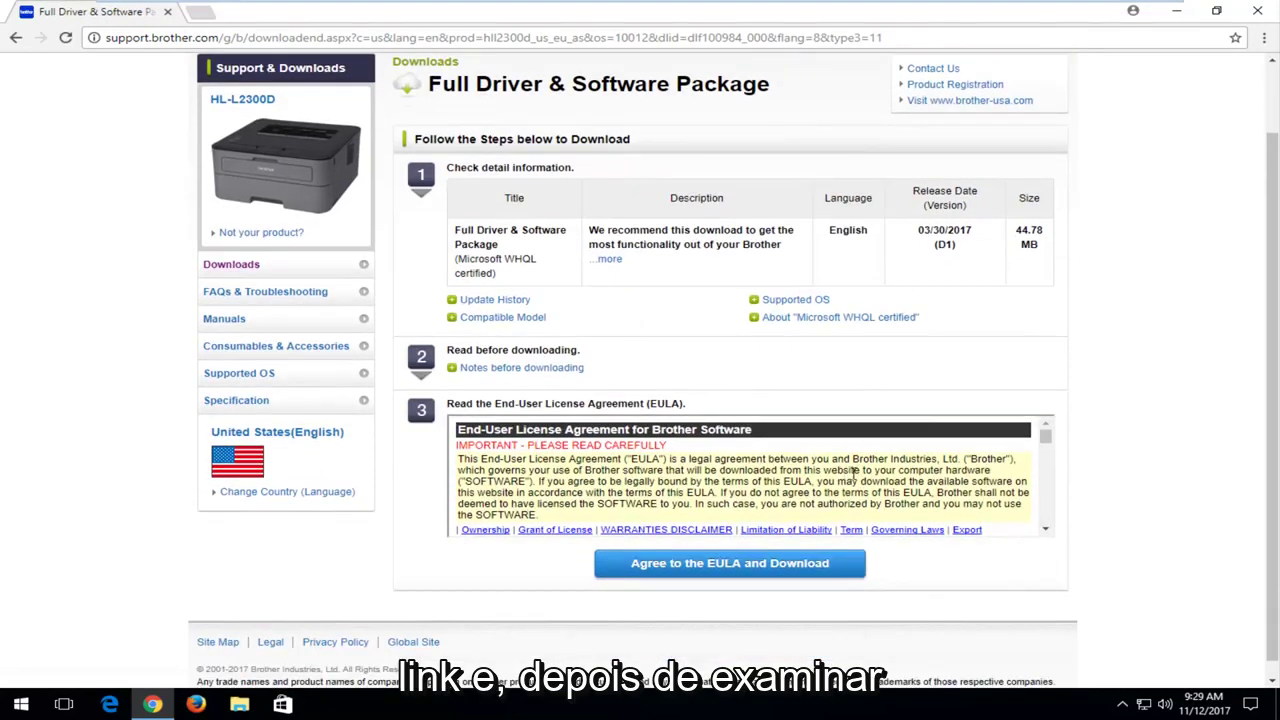
scroll(790, 478, down, 3)
scroll(790, 478, down, 3)
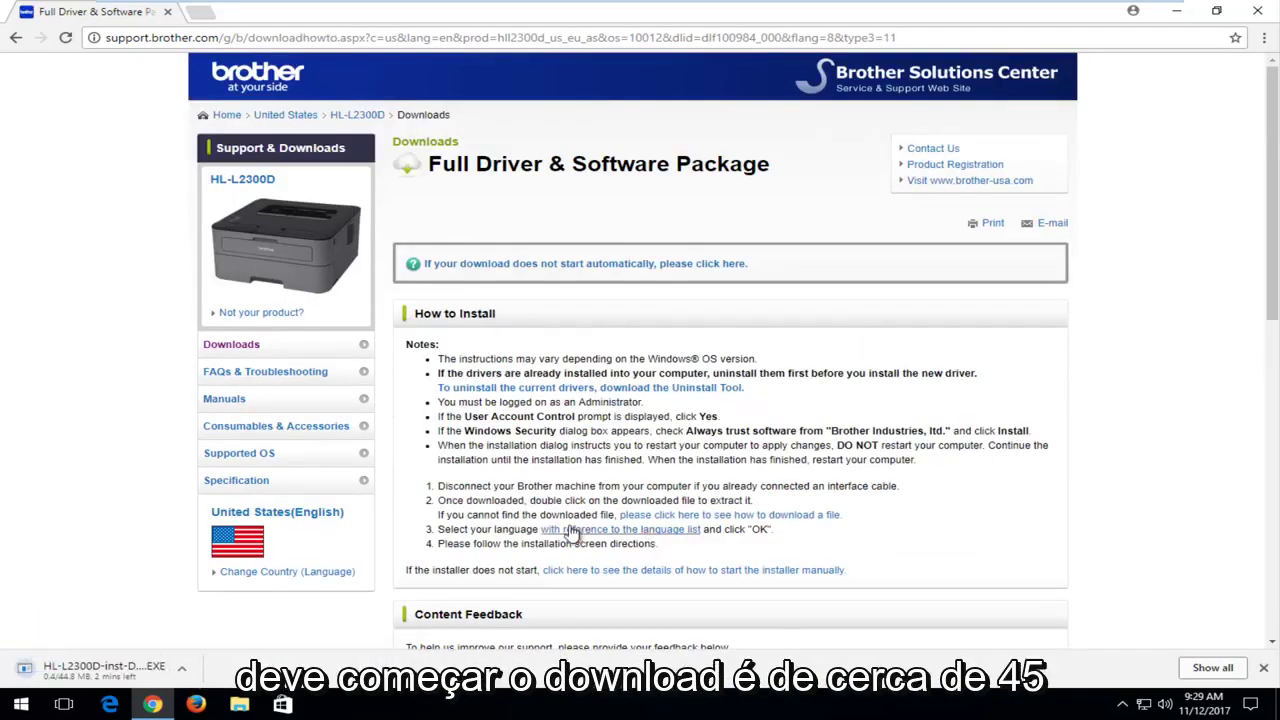
scroll(440, 540, down, 2)
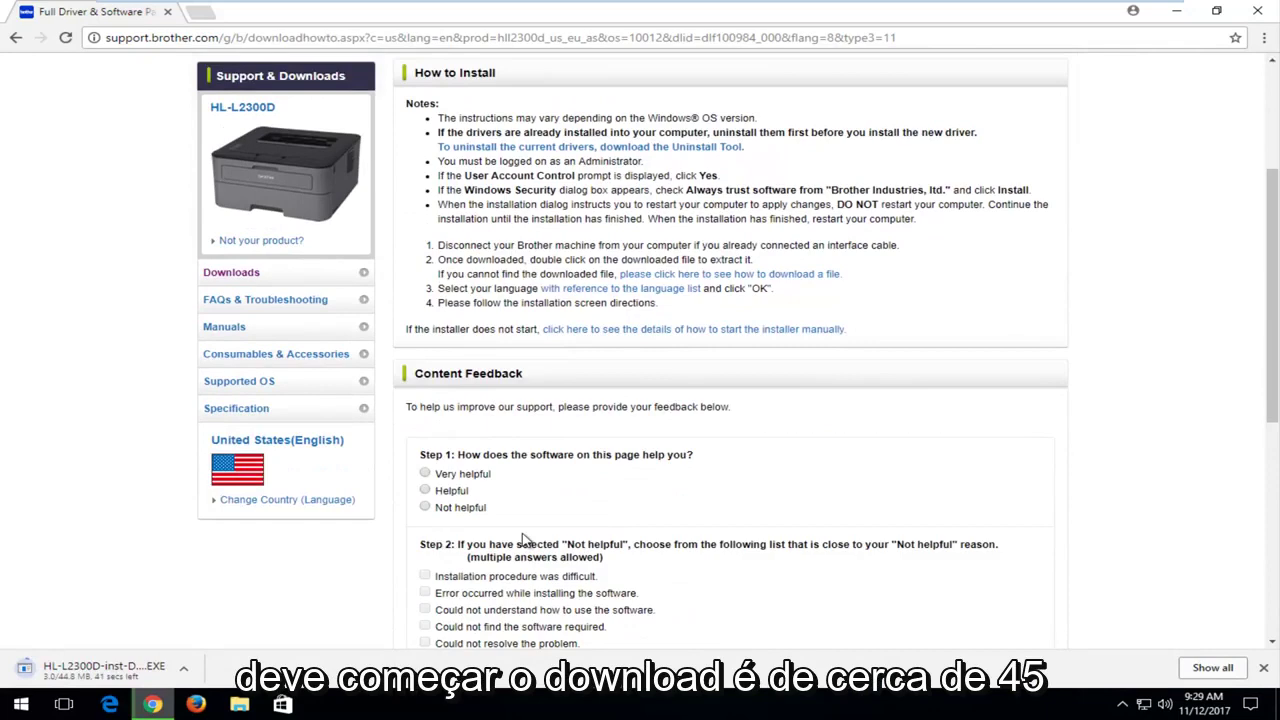
scroll(522, 540, up, 2)
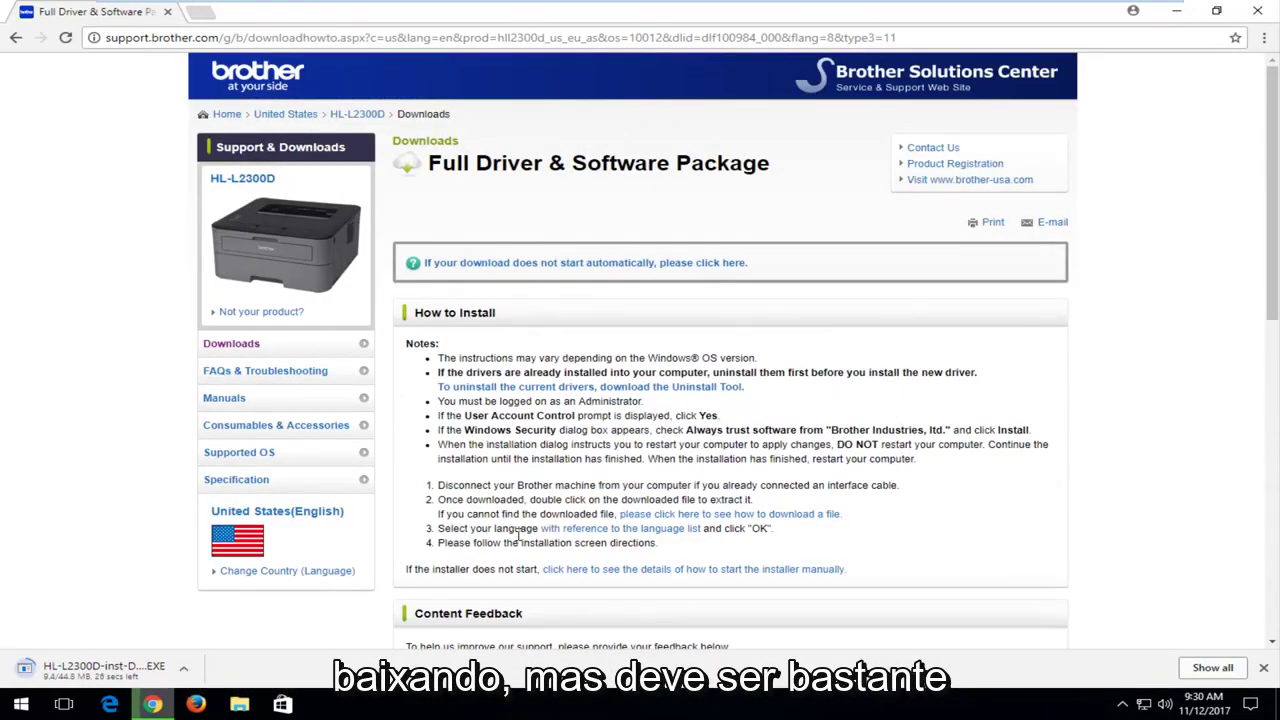
scroll(519, 537, down, 2)
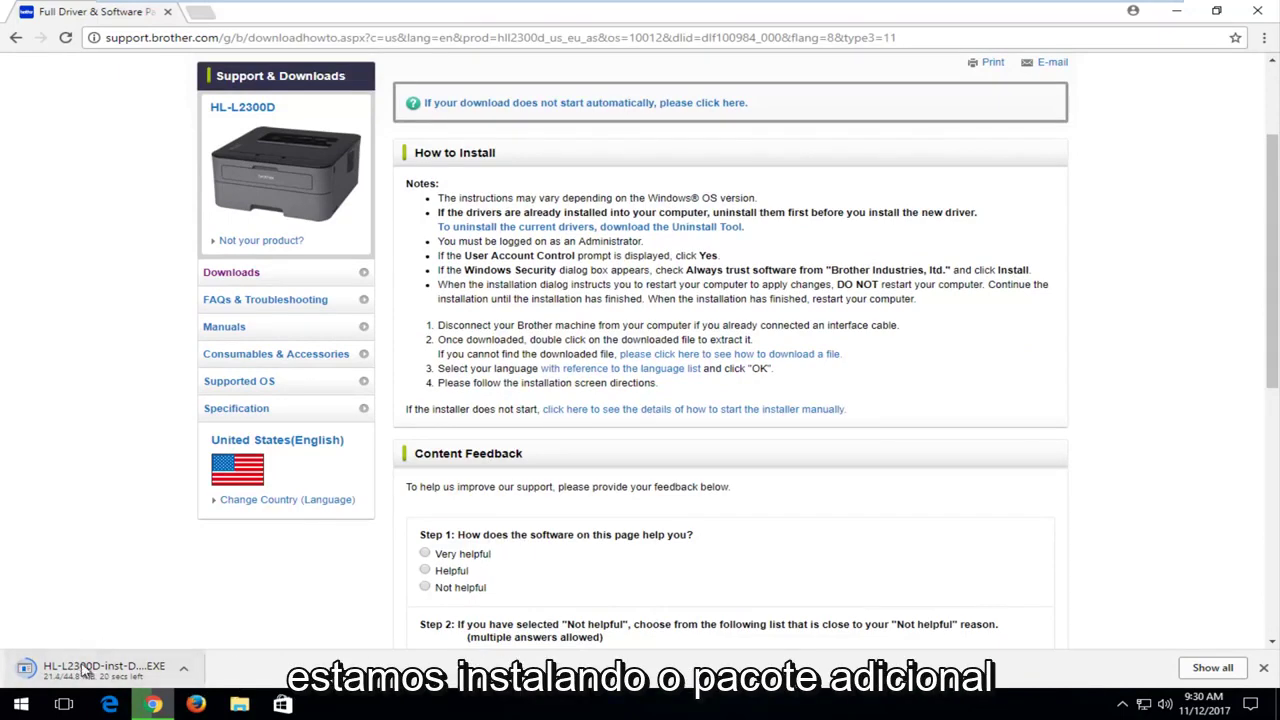
scroll(157, 631, up, 2)
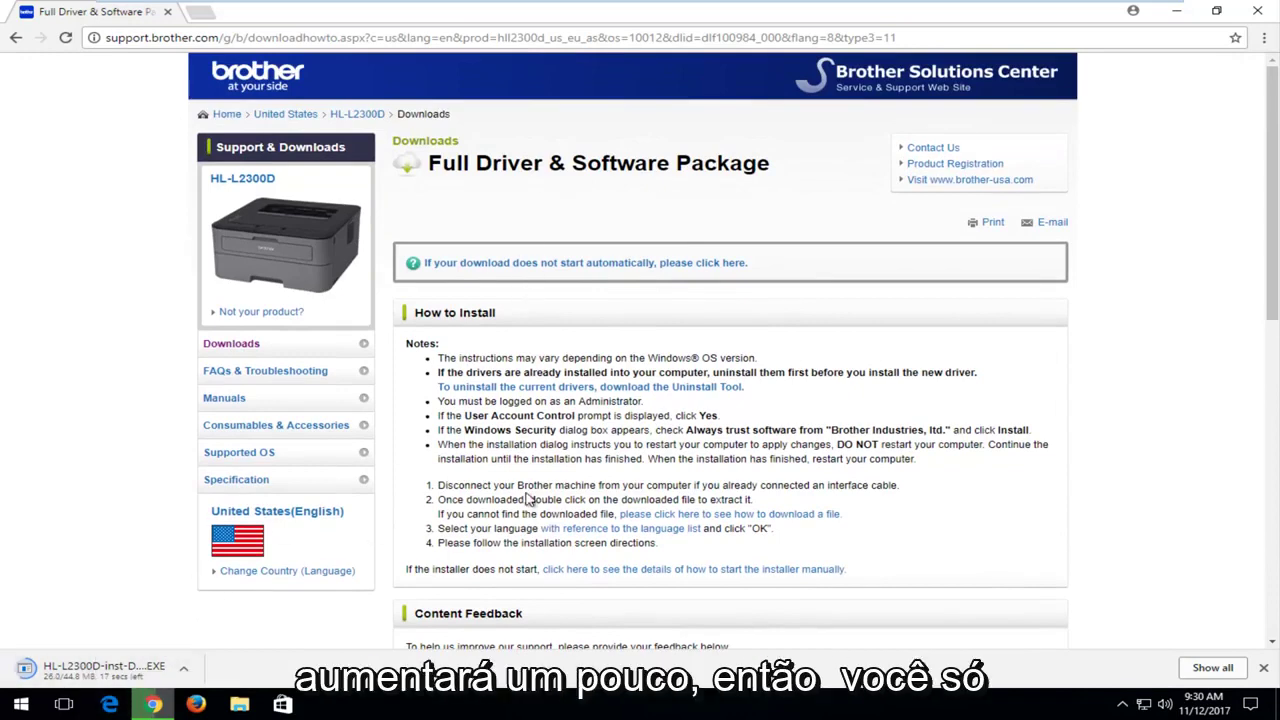
scroll(560, 480, down, 2)
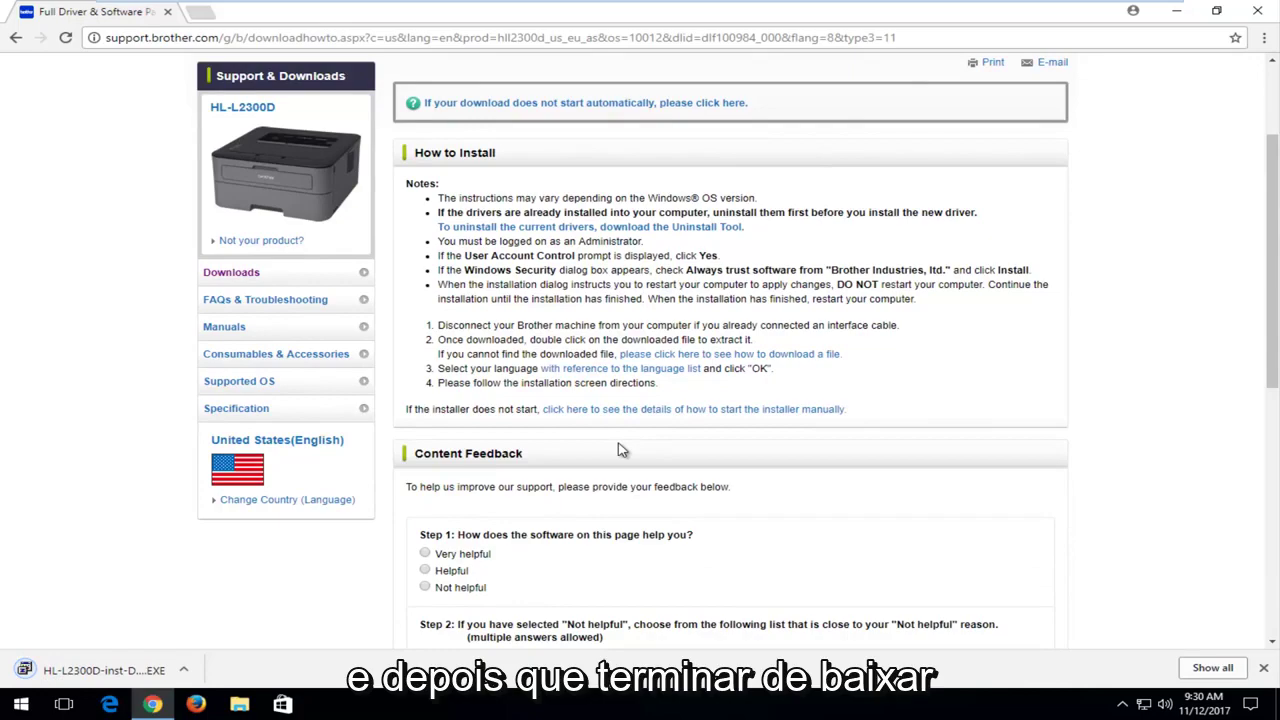
Launch the downloaded installer, allowing it past the security warning and permission prompt.
click(100, 670)
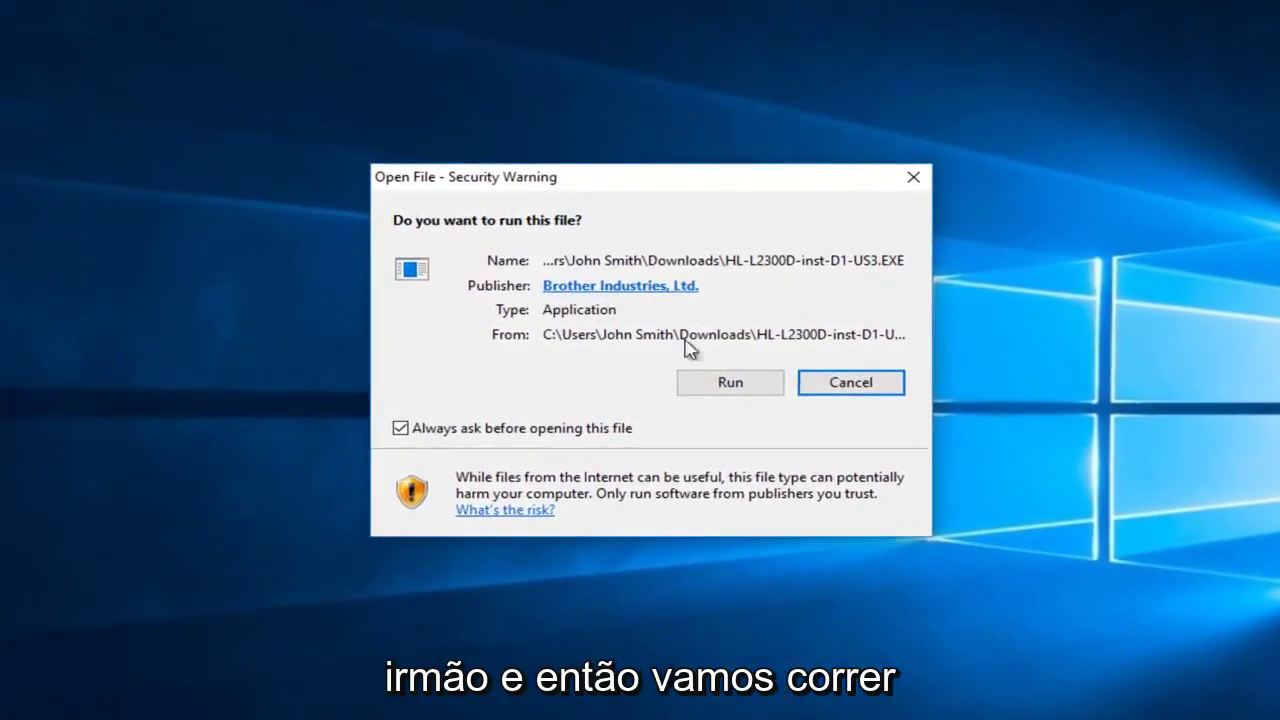
click(728, 384)
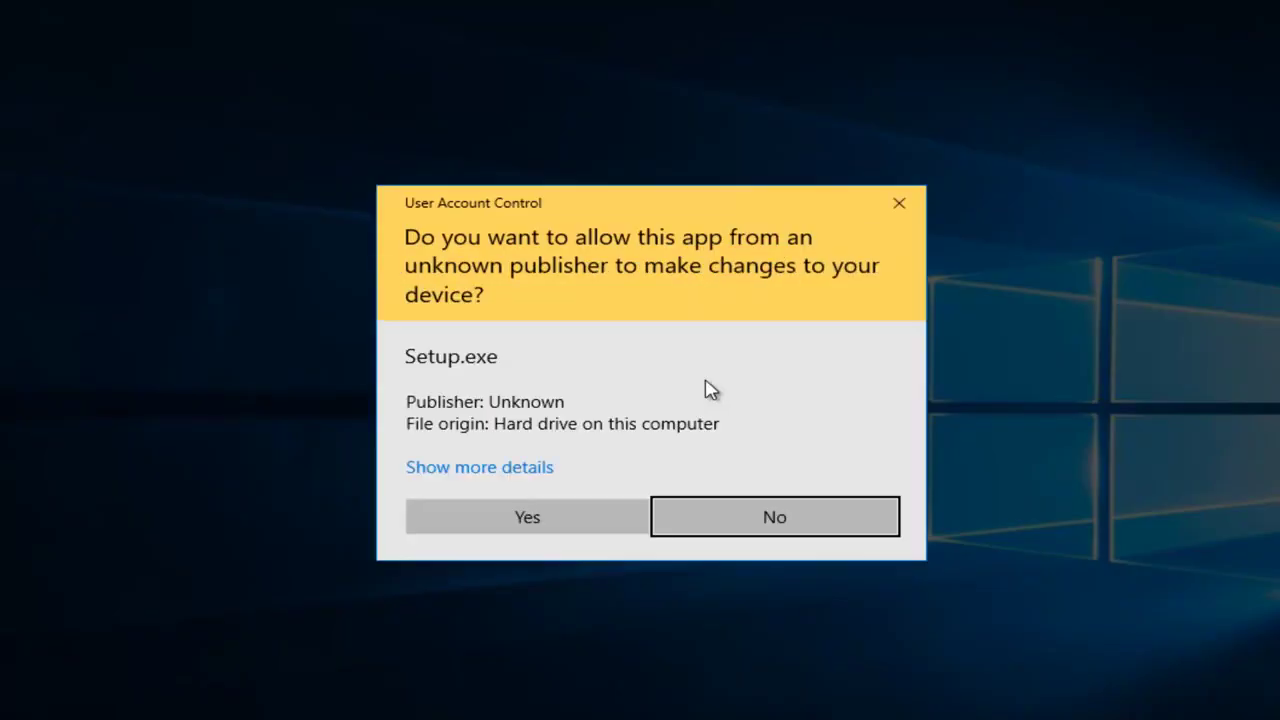
click(480, 520)
Keep English (United States) as setup language and accept the license agreement.
click(562, 345)
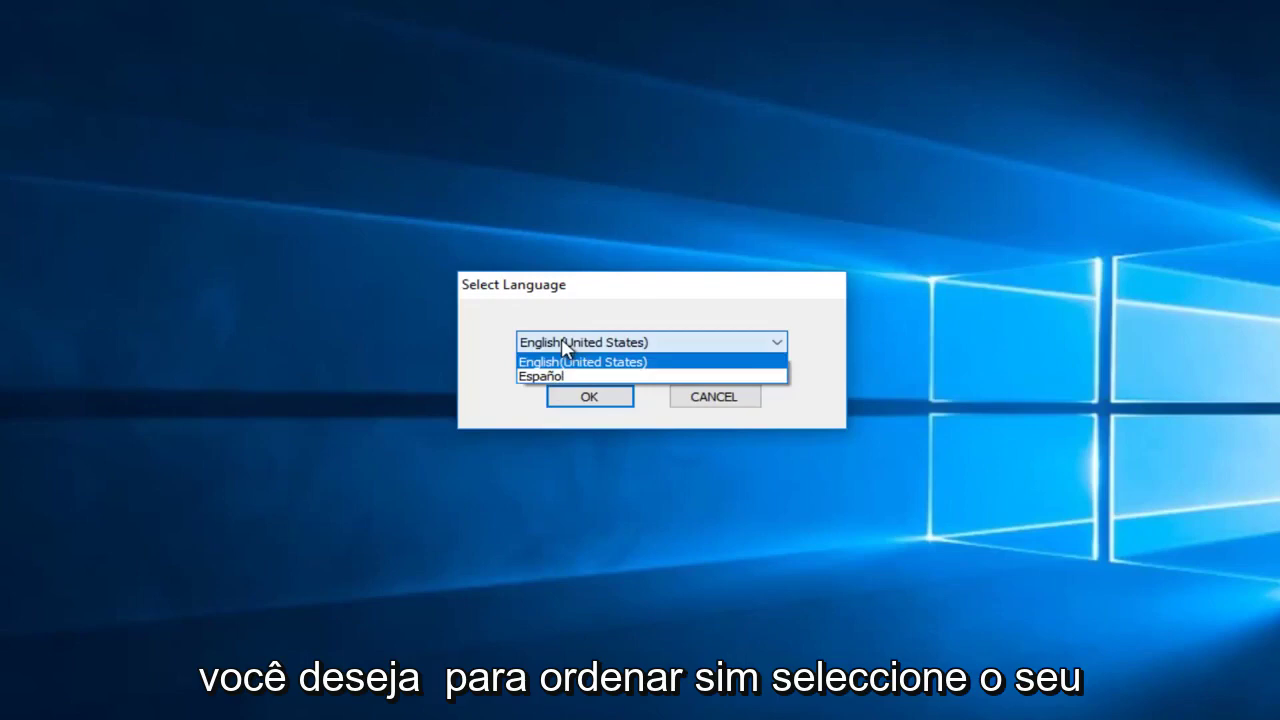
click(557, 343)
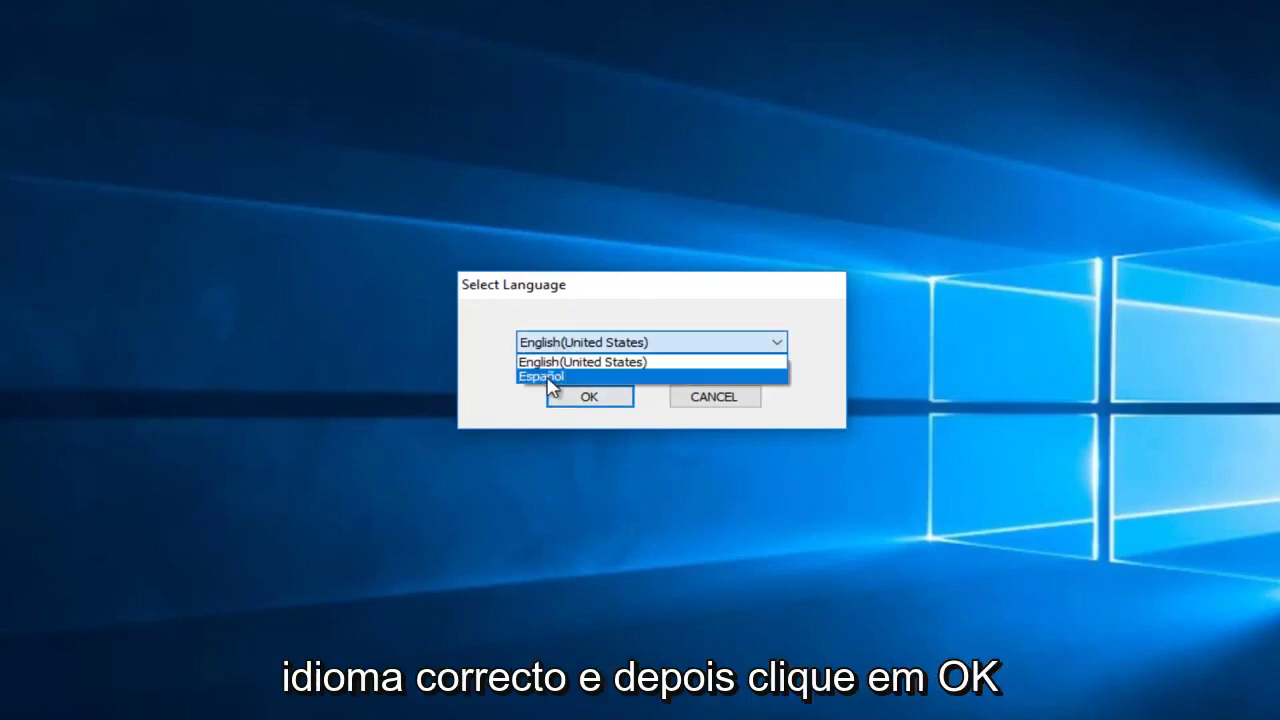
click(478, 322)
click(588, 402)
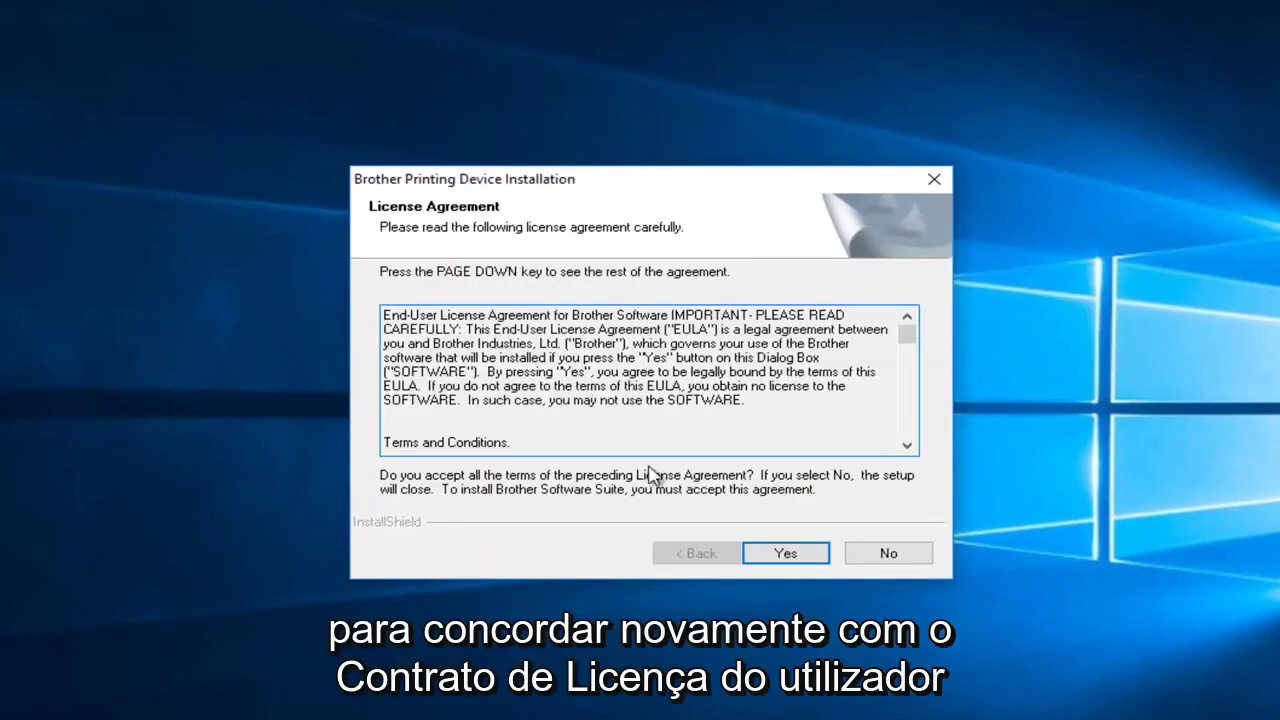
click(787, 556)
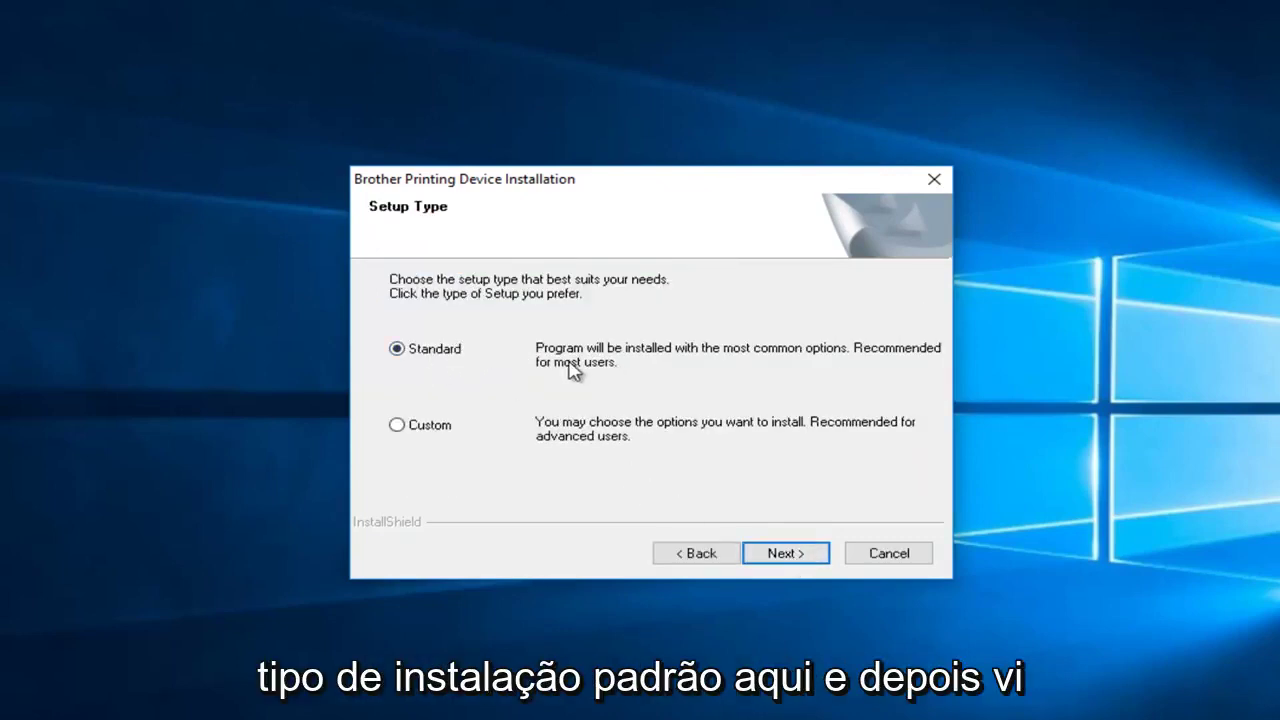
Start the Standard installation and let it copy files until the connect-machine prompt.
click(786, 557)
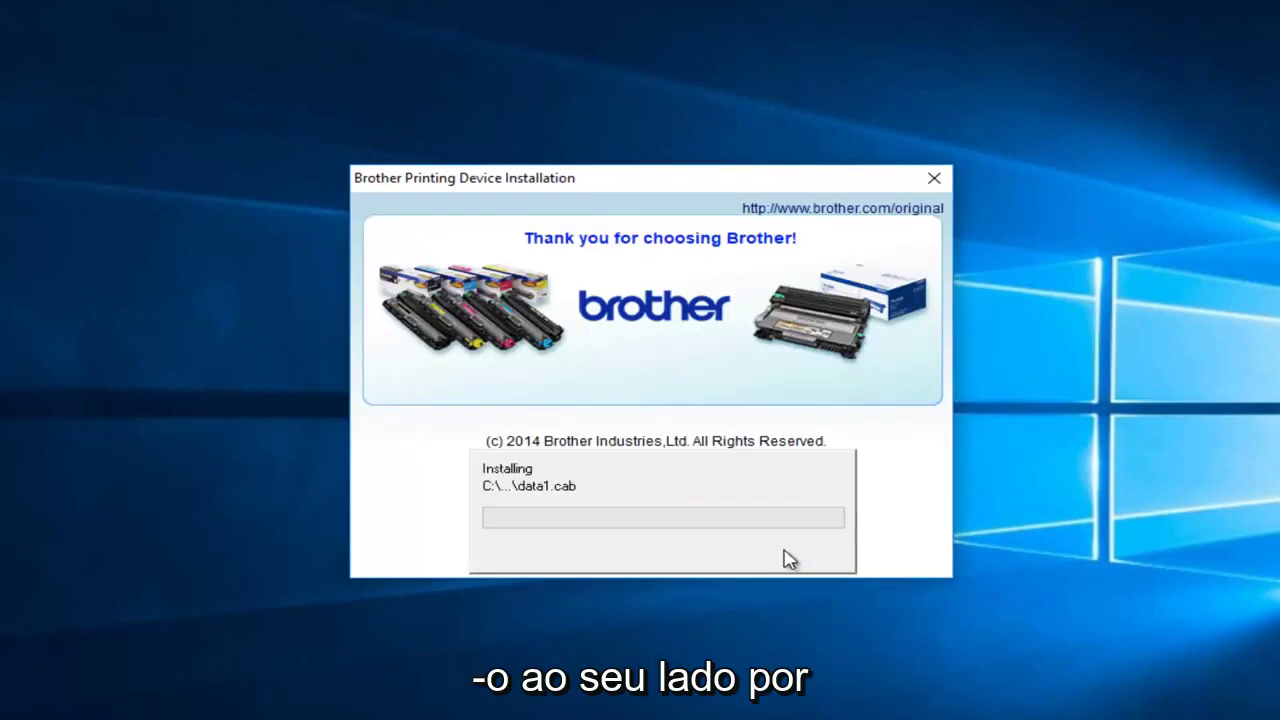